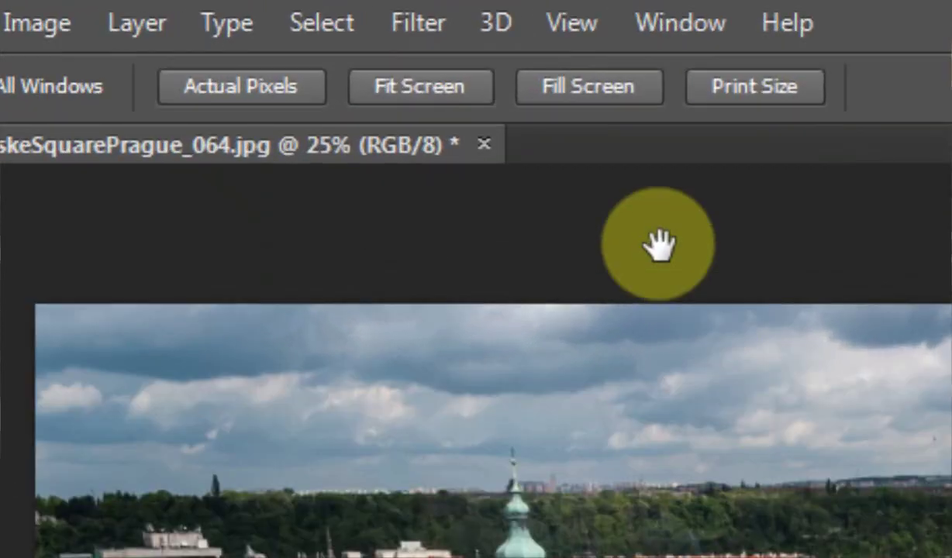
- Show the Filter menu's Blur submenu for the Prague square photo
{"action": "left_click", "coordinate": [422, 25]}
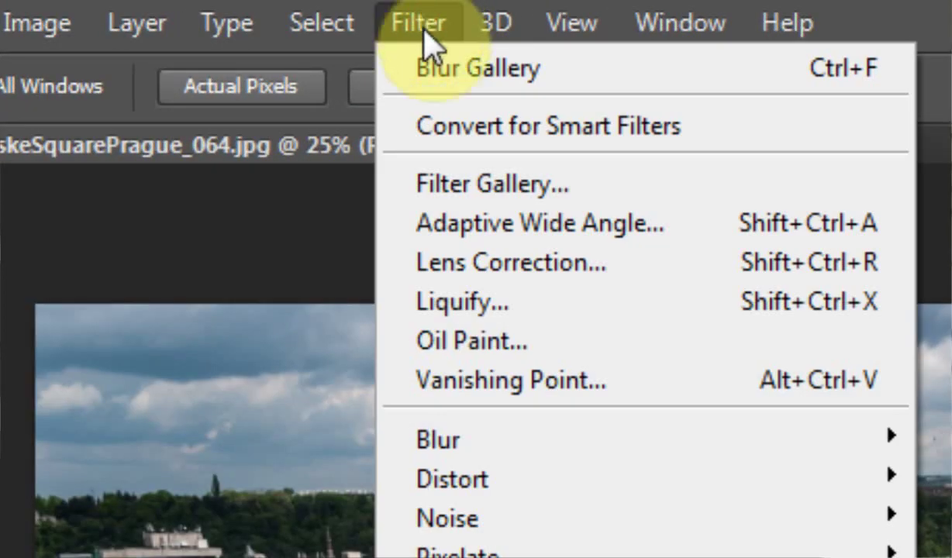
{"action": "mouse_move", "coordinate": [384, 223]}
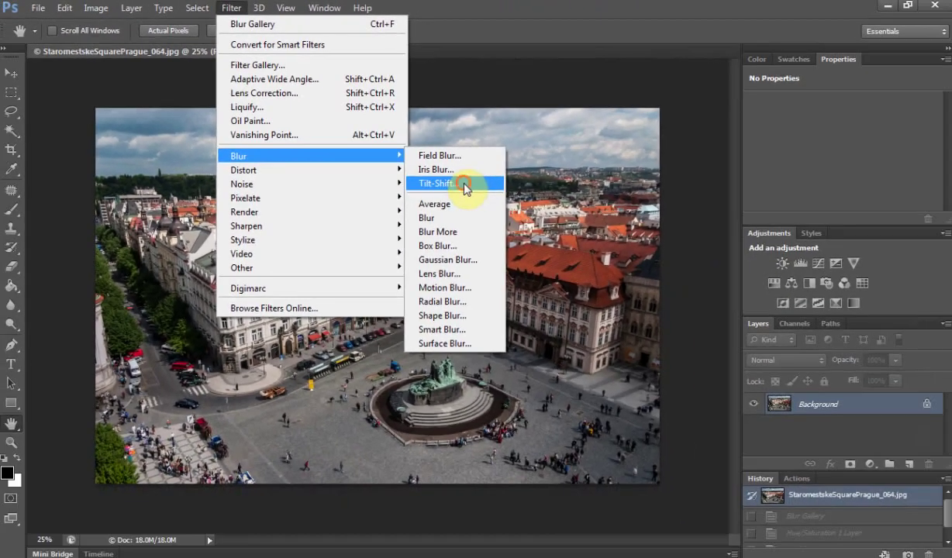
- Choose the Tilt-Shift blur to preview a sharp focus band across the middle buildings
{"action": "left_click", "coordinate": [465, 188]}
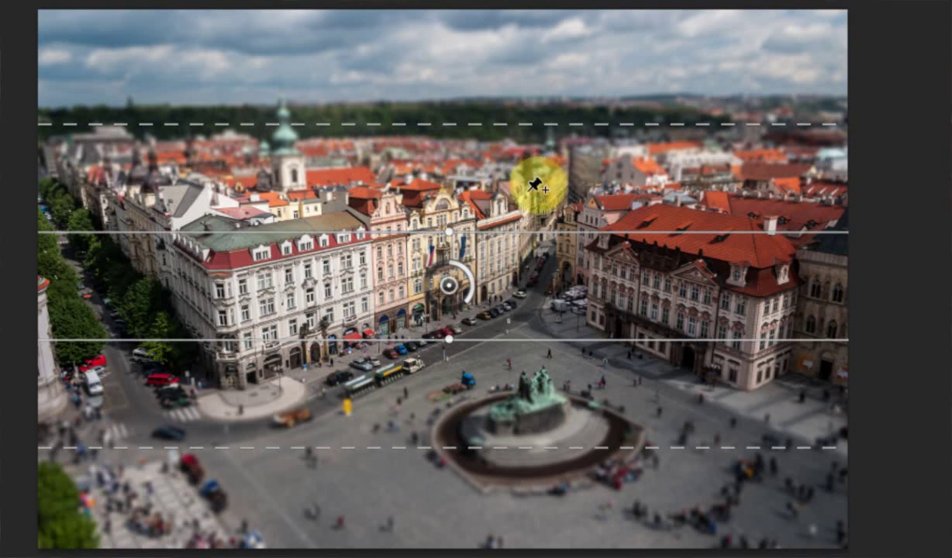
- Move the tilt-shift focus centre down toward the square
{"action": "left_click", "coordinate": [519, 268]}
{"action": "left_click_drag", "start_coordinate": [524, 268], "coordinate": [521, 313]}
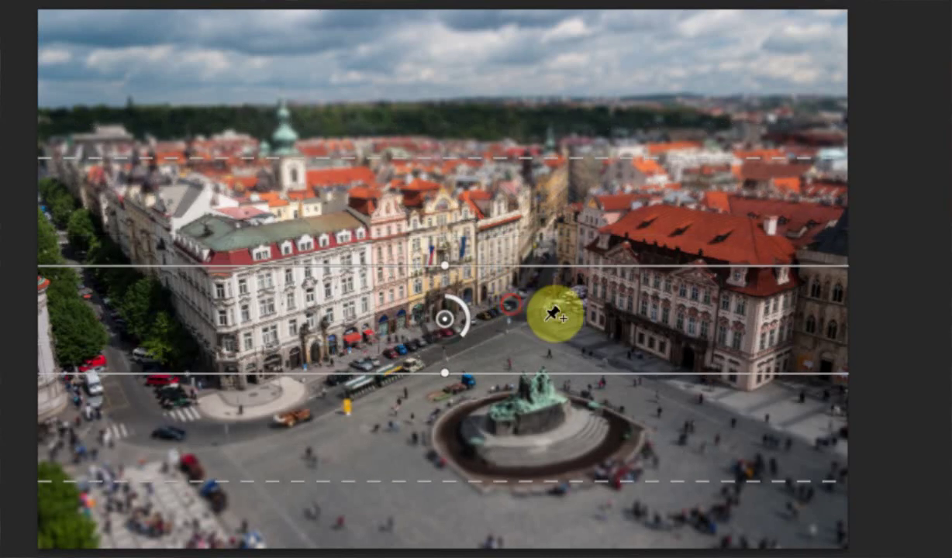
{"action": "left_click_drag", "start_coordinate": [522, 322], "coordinate": [517, 362]}
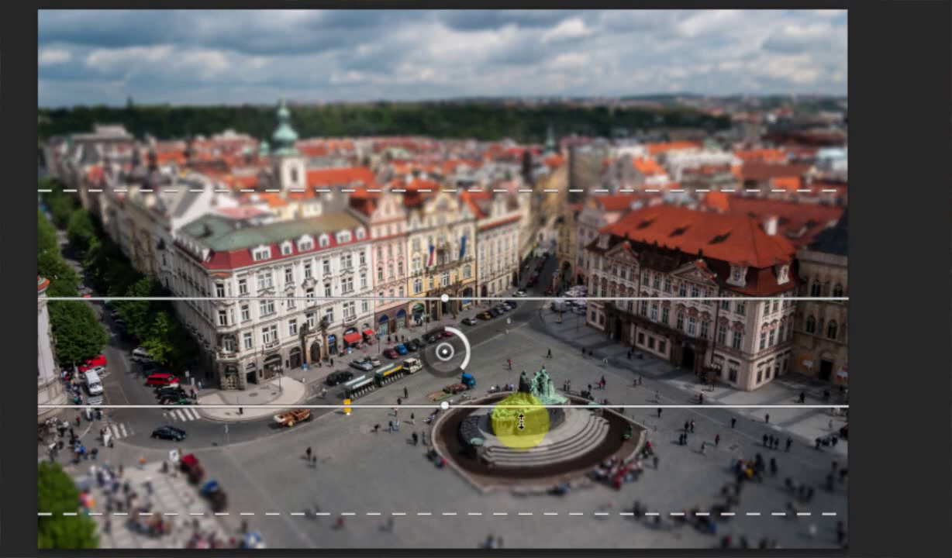
- Adjust the sharp band and blur transition lines so the square and statue stay sharp
{"action": "left_click_drag", "start_coordinate": [527, 407], "coordinate": [521, 431]}
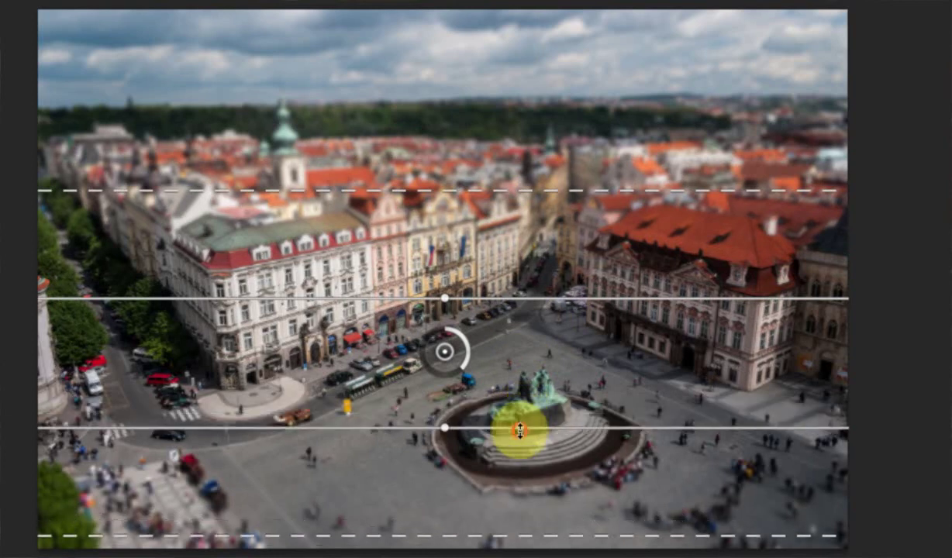
{"action": "left_click_drag", "start_coordinate": [489, 298], "coordinate": [488, 278]}
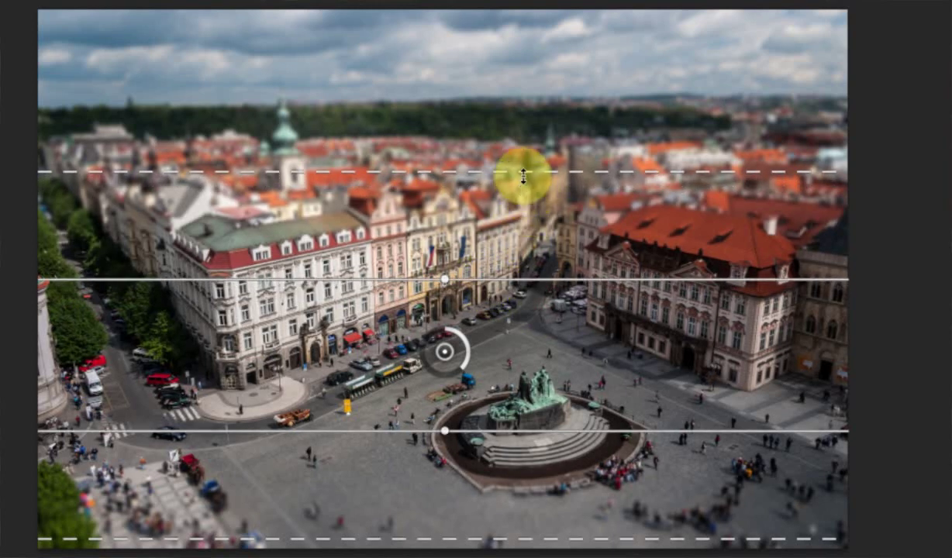
{"action": "mouse_move", "coordinate": [524, 173]}
{"action": "left_mouse_down"}
{"action": "mouse_move", "coordinate": [532, 148]}
{"action": "mouse_move", "coordinate": [533, 205]}
{"action": "mouse_move", "coordinate": [536, 189]}
{"action": "left_mouse_up"}
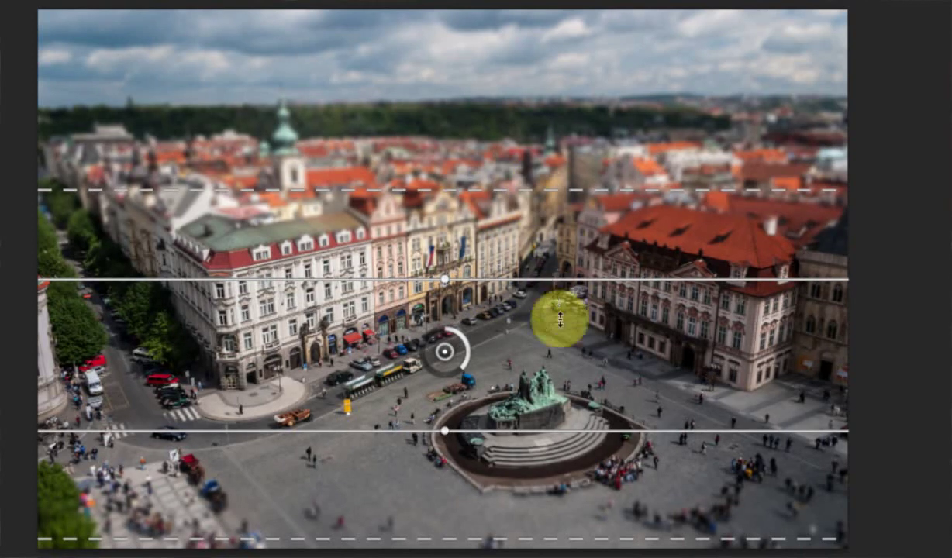
{"action": "left_click_drag", "start_coordinate": [537, 536], "coordinate": [540, 520]}
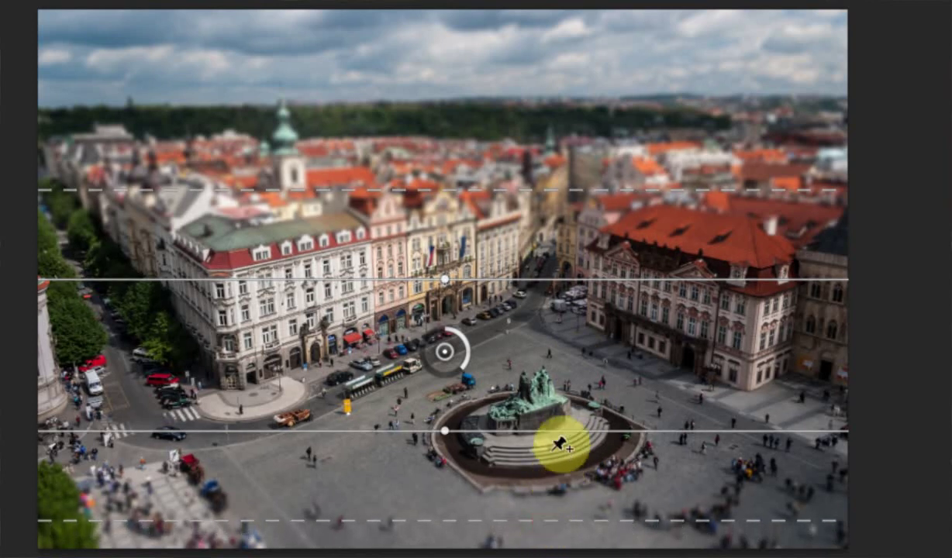
{"action": "left_click_drag", "start_coordinate": [557, 432], "coordinate": [558, 424]}
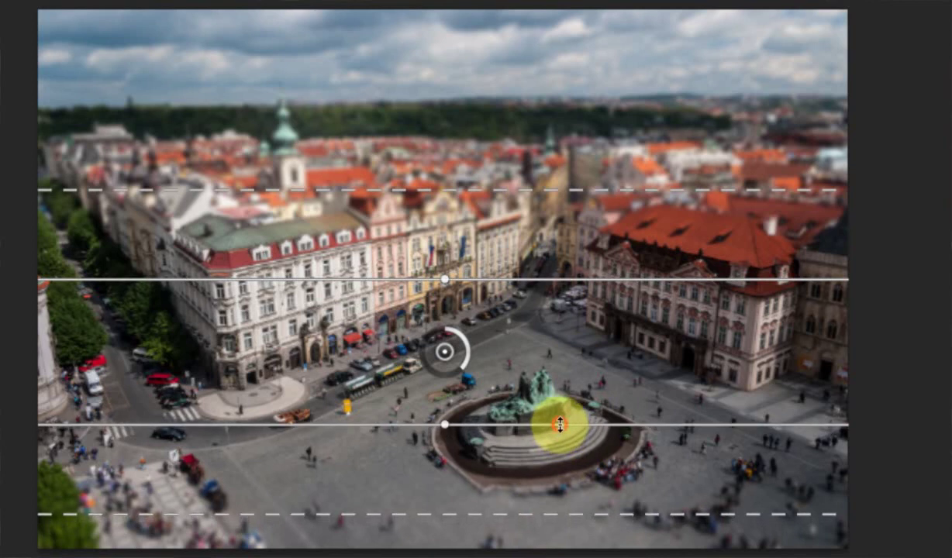
{"action": "left_click_drag", "start_coordinate": [581, 291], "coordinate": [582, 294]}
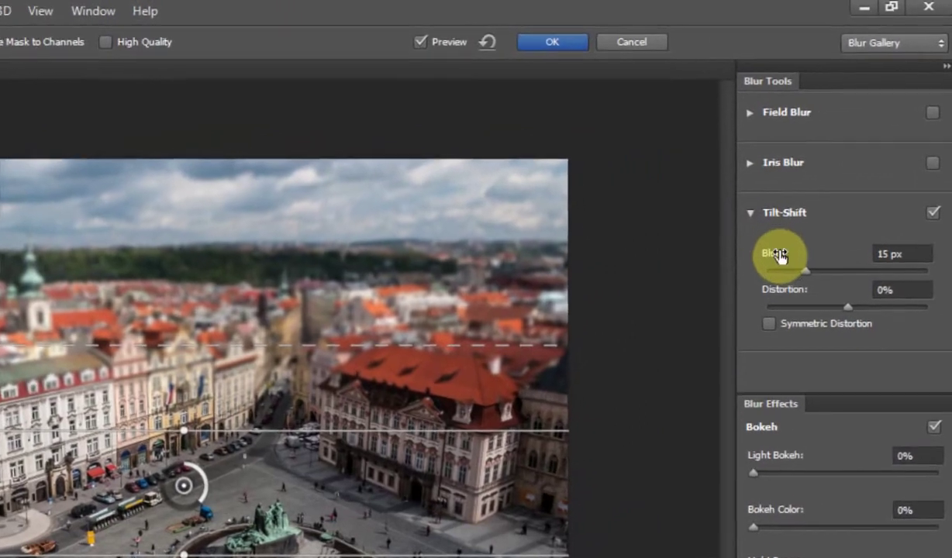
- Try a 57 px tilt-shift blur, then reduce it to about 18 px
{"action": "left_click_drag", "start_coordinate": [778, 254], "coordinate": [837, 272]}
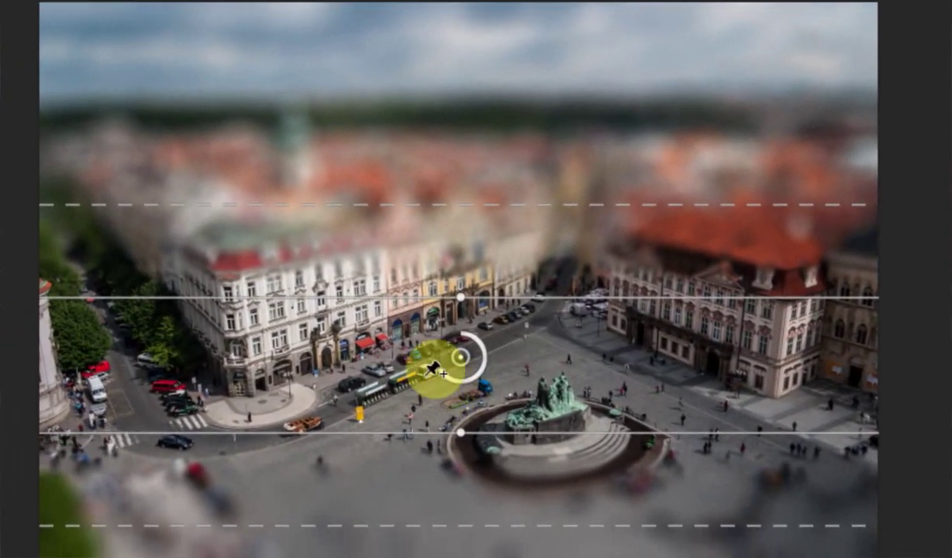
{"action": "mouse_move", "coordinate": [452, 376]}
{"action": "left_mouse_down"}
{"action": "mouse_move", "coordinate": [467, 382]}
{"action": "mouse_move", "coordinate": [441, 363]}
{"action": "left_mouse_up"}
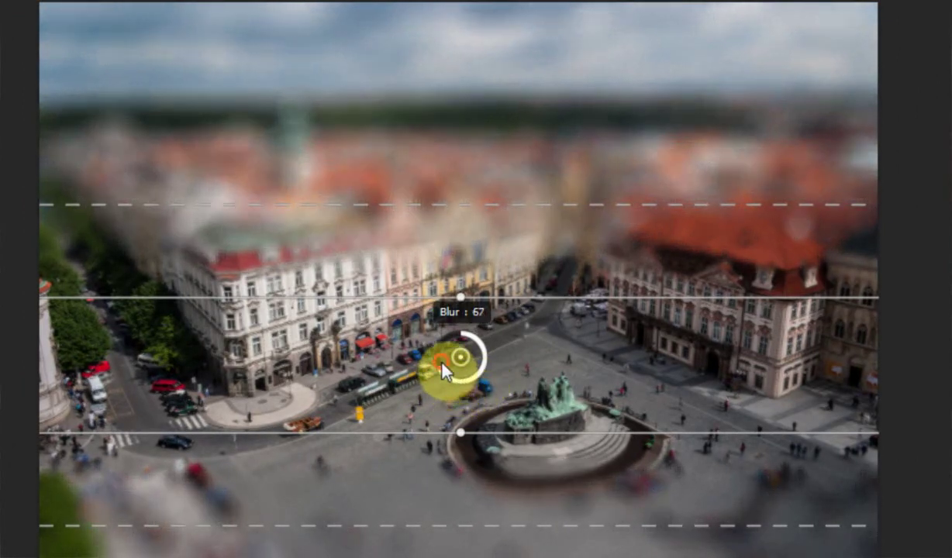
{"action": "left_click_drag", "start_coordinate": [442, 364], "coordinate": [463, 384]}
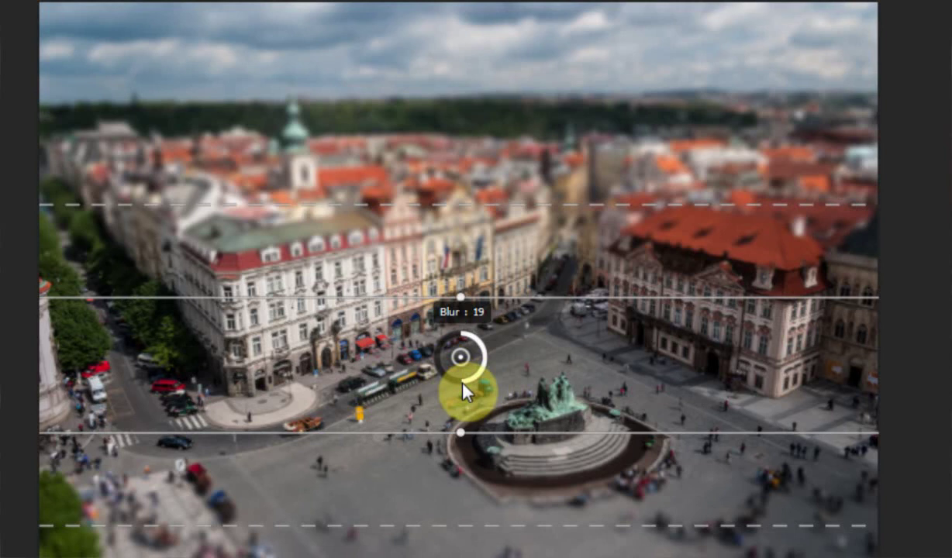
{"action": "left_click", "coordinate": [465, 392]}
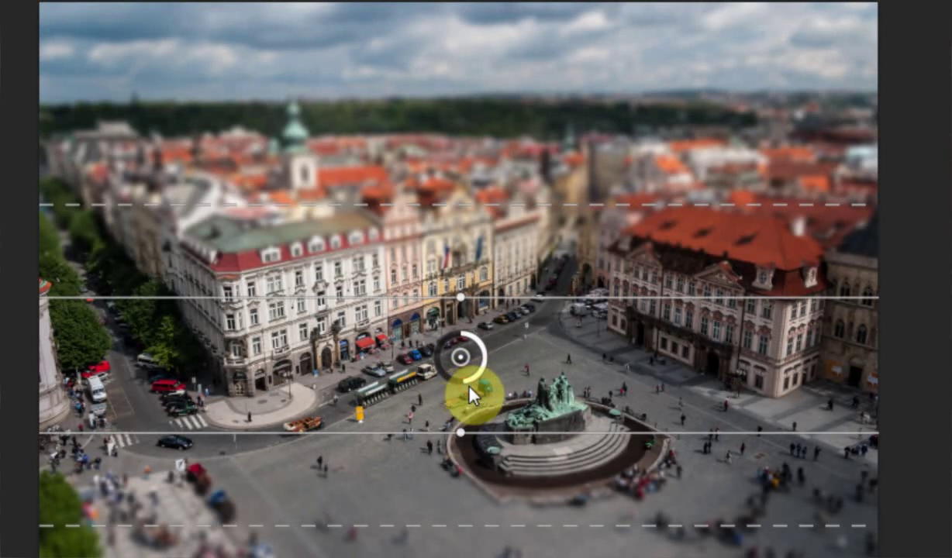
{"action": "left_click_drag", "start_coordinate": [465, 387], "coordinate": [471, 389]}
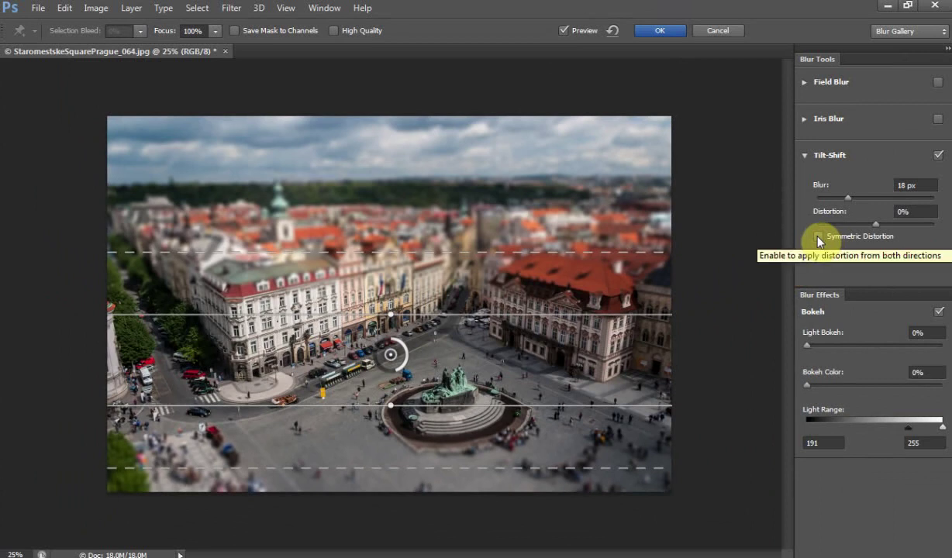
- Try Symmetric Distortion, then leave distortion at -1% with Symmetric Distortion off
{"action": "left_click", "coordinate": [817, 236]}
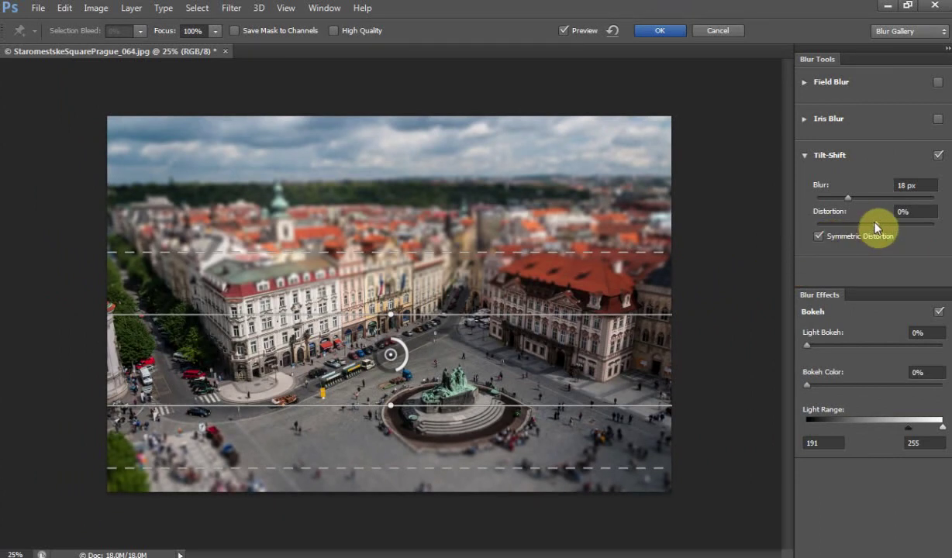
{"action": "left_click", "coordinate": [875, 223]}
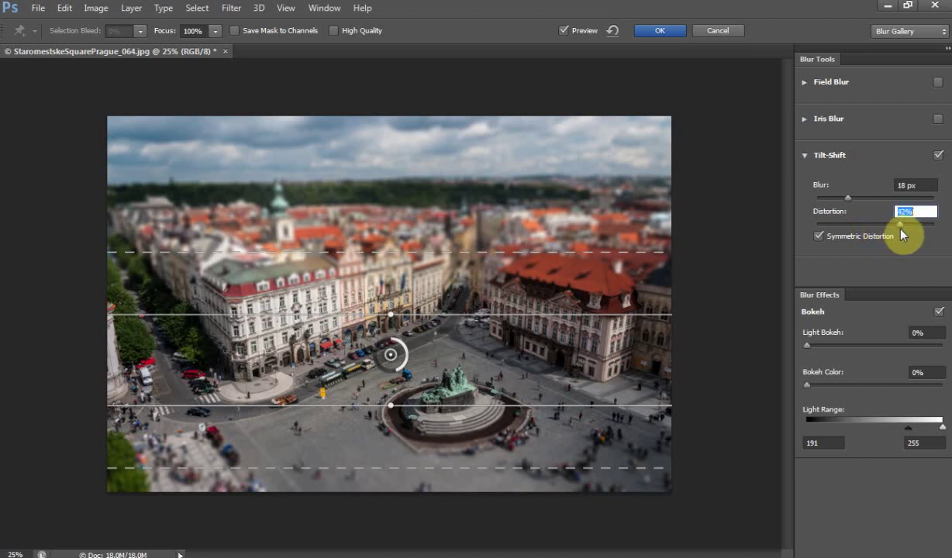
{"action": "key", "text": "Return"}
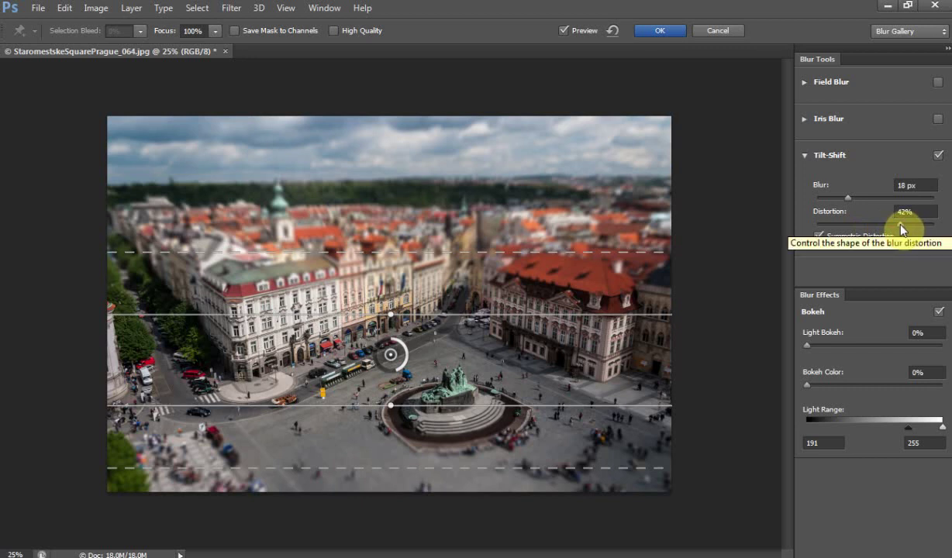
{"action": "left_click_drag", "start_coordinate": [889, 229], "coordinate": [873, 226]}
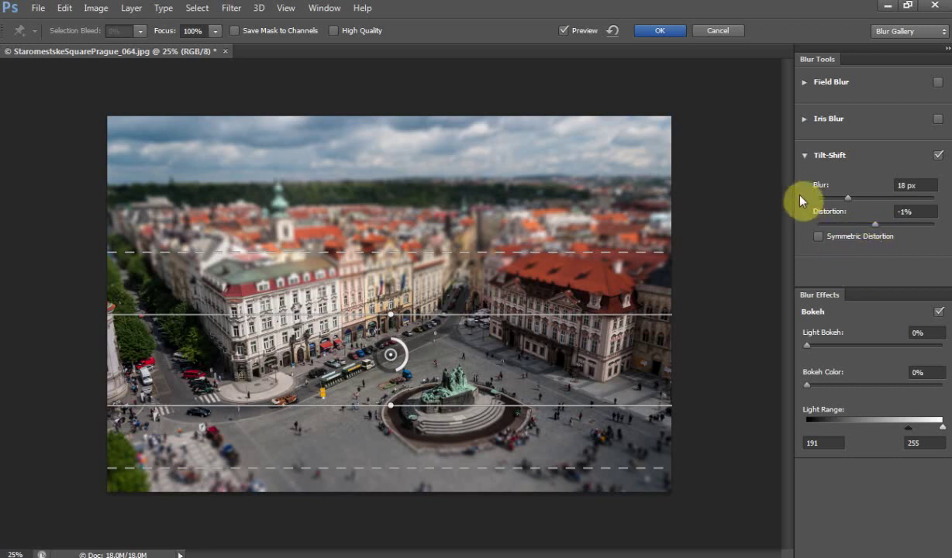
- Commit the tilt-shift blur as a Blur Gallery step on the Prague photo
{"action": "left_click", "coordinate": [656, 33]}
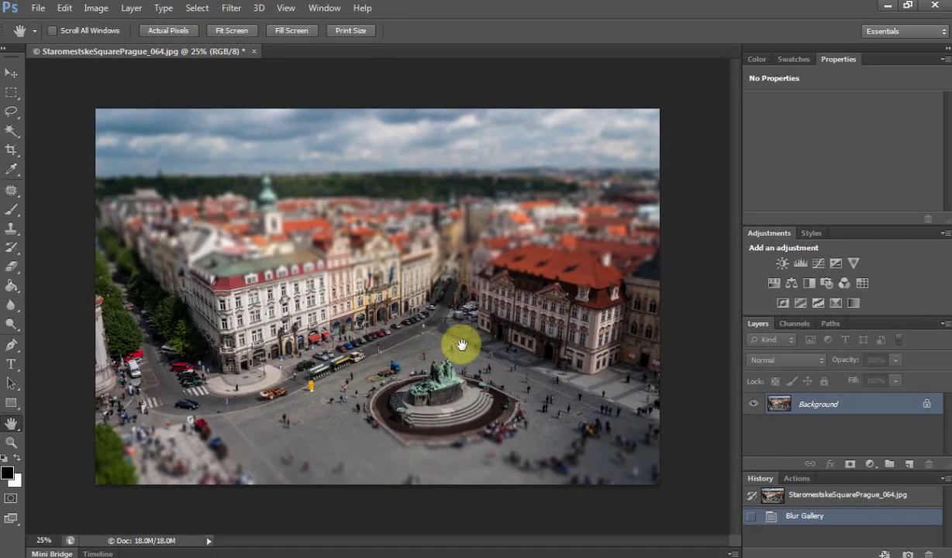
- Add a Hue/Saturation adjustment layer with saturation raised to +24
{"action": "left_click", "coordinate": [774, 284]}
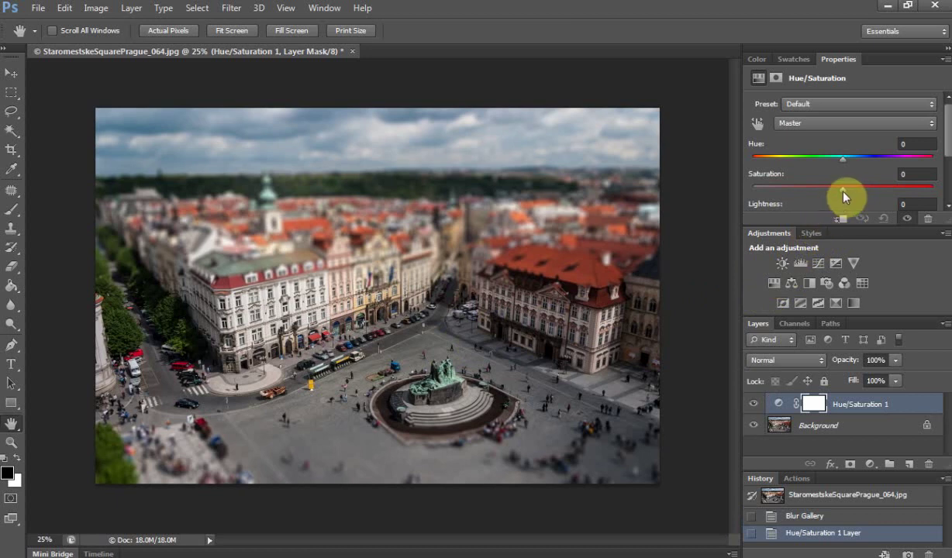
{"action": "left_click_drag", "start_coordinate": [842, 190], "coordinate": [865, 188]}
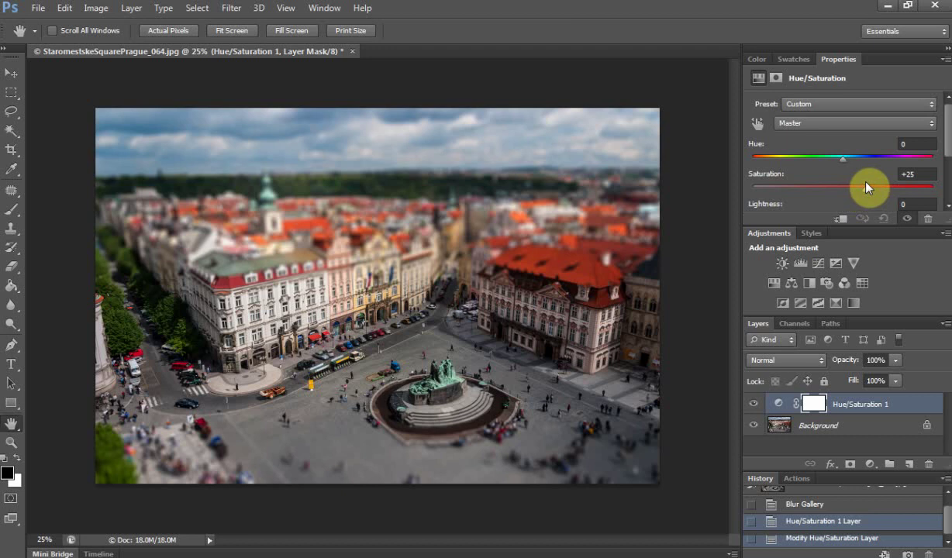
{"action": "left_click_drag", "start_coordinate": [866, 187], "coordinate": [865, 198]}
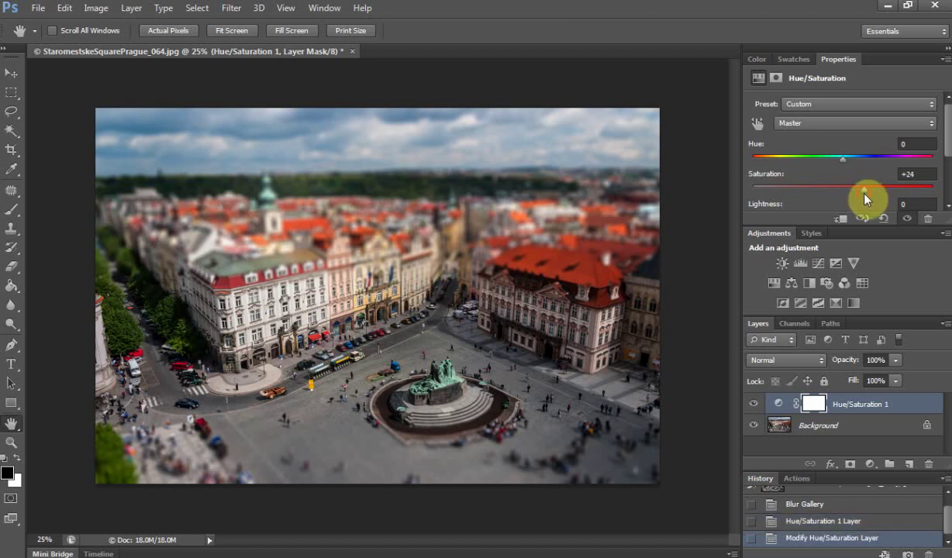